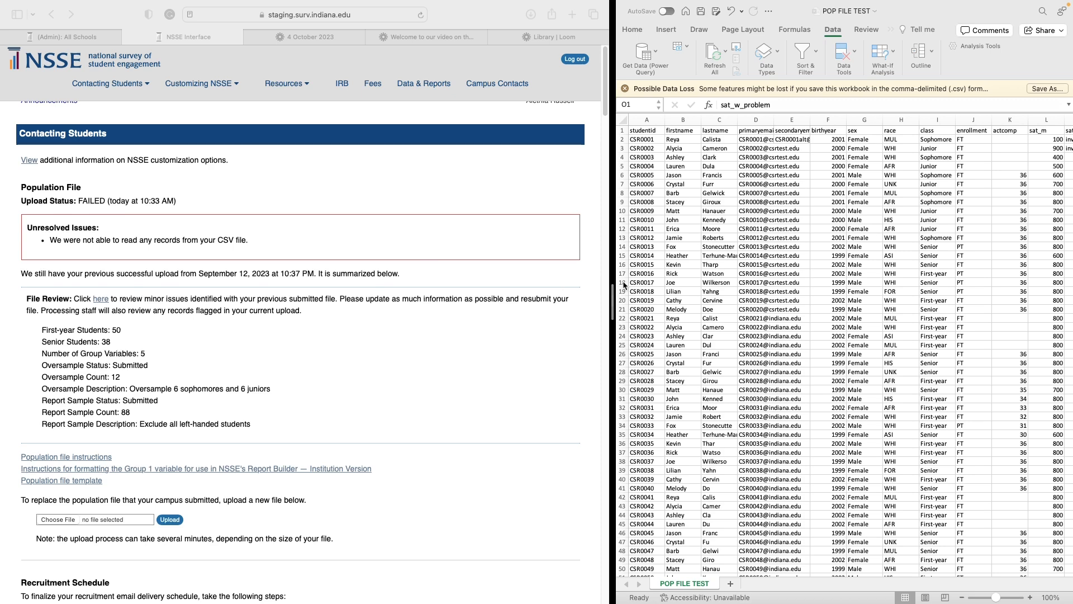
Step: Resize the split screen so the POP FILE TEST spreadsheet takes most of the width beside the NSSE page
{"action": "left_click_drag", "start_coordinate": [612, 310], "coordinate": [698, 309]}
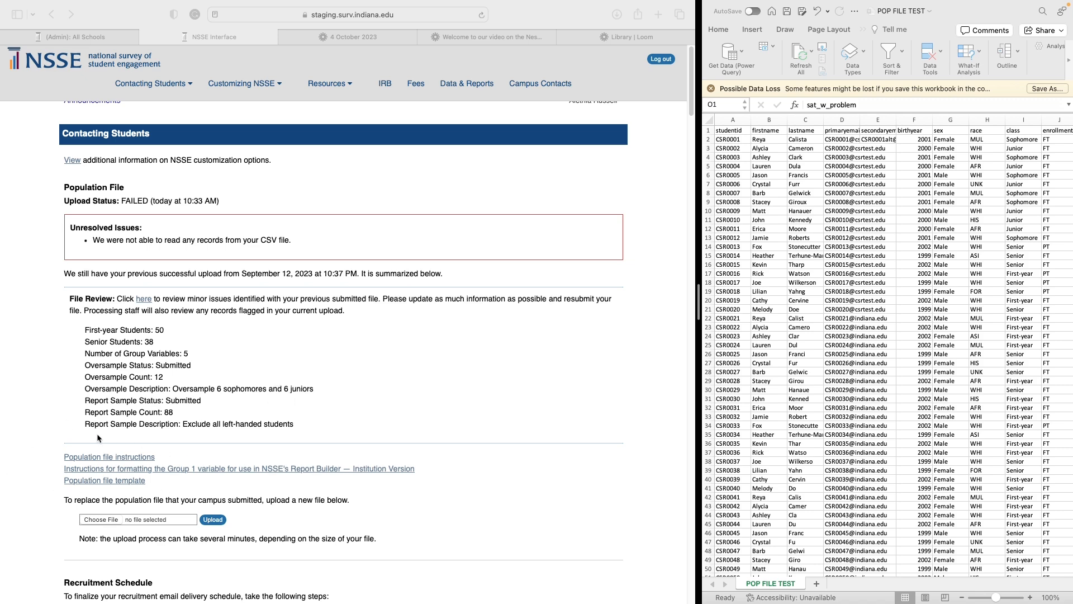
{"action": "left_click", "coordinate": [94, 503]}
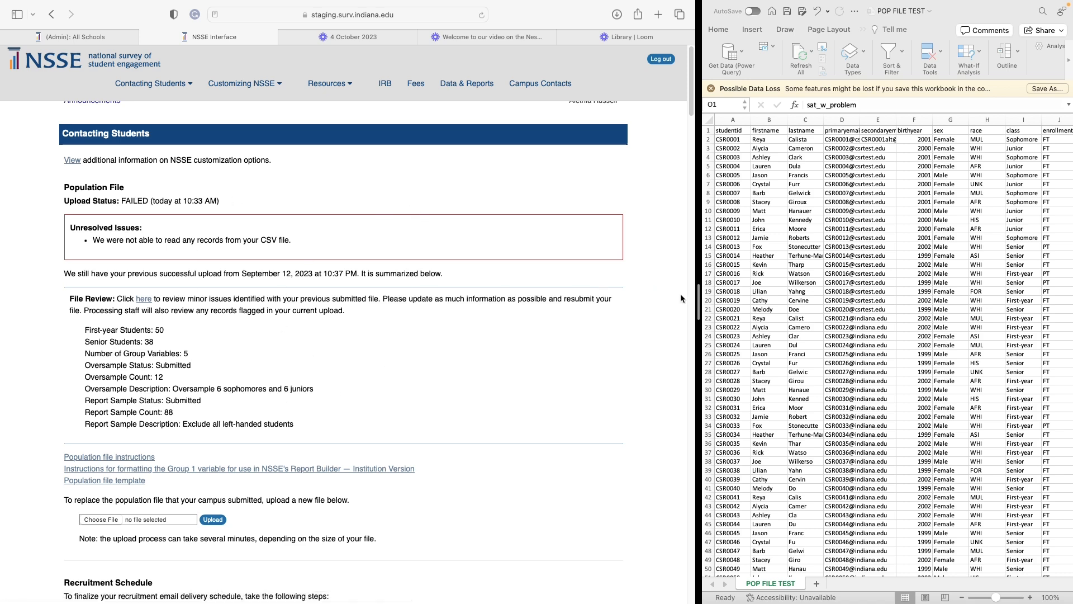
{"action": "left_click_drag", "start_coordinate": [698, 302], "coordinate": [692, 307]}
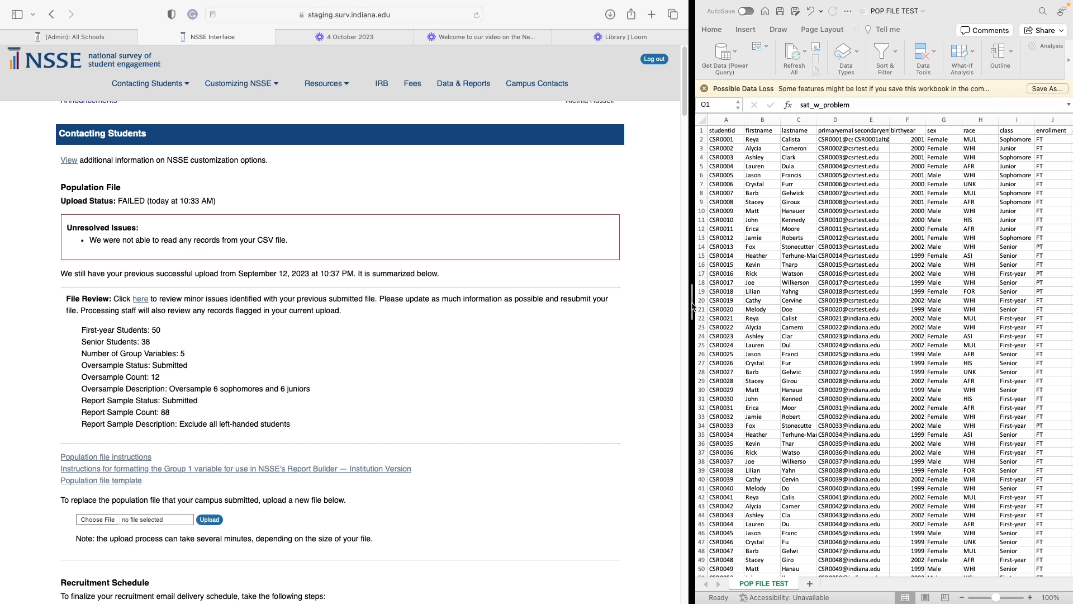
{"action": "left_click_drag", "start_coordinate": [693, 305], "coordinate": [583, 311]}
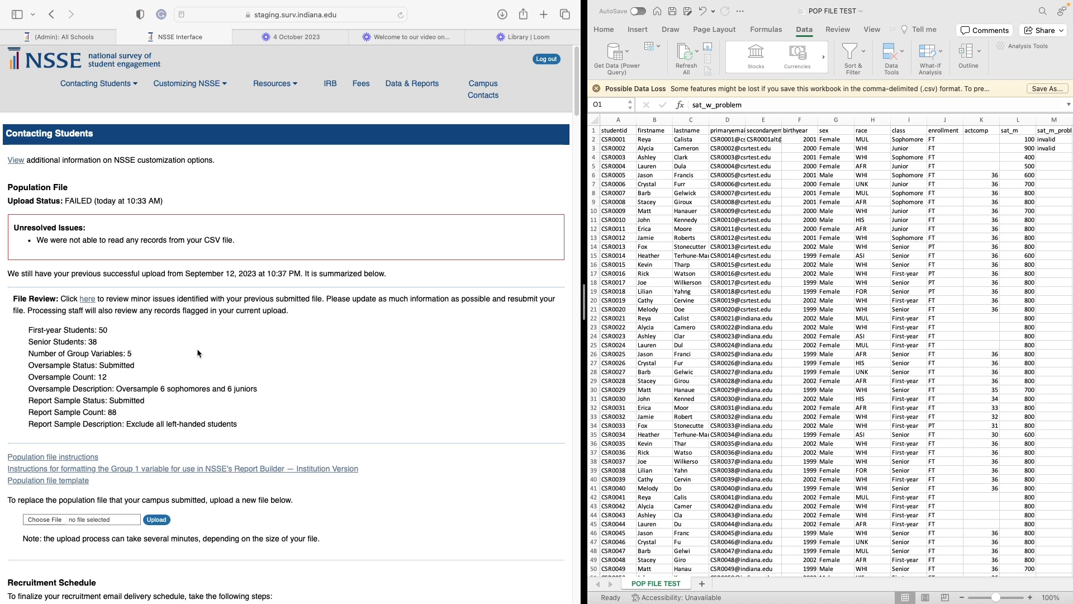
{"action": "left_click_drag", "start_coordinate": [585, 314], "coordinate": [333, 304]}
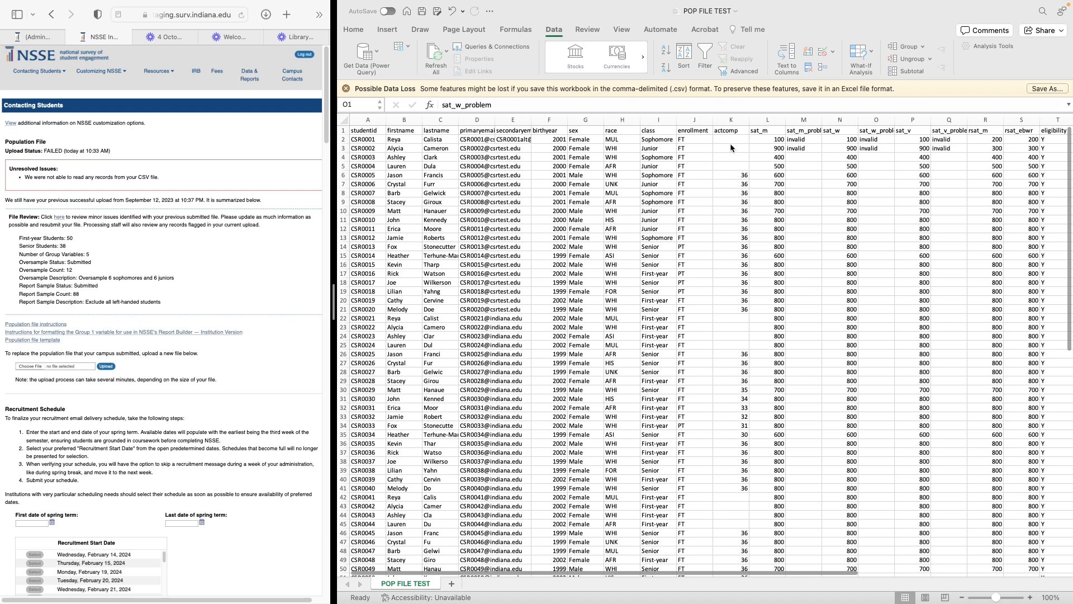
{"action": "left_click_drag", "start_coordinate": [335, 309], "coordinate": [210, 306]}
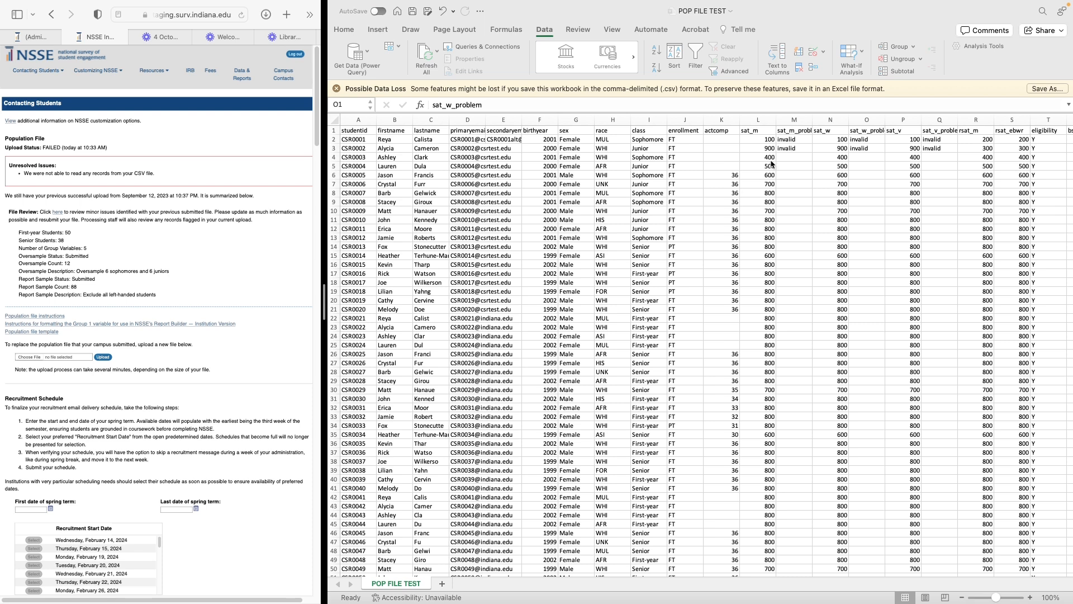
Step: Examine the sat_m_problem, sat_w_problem and sat_v_problem column headers in the population file
{"action": "left_click", "coordinate": [793, 123]}
{"action": "left_click", "coordinate": [791, 120]}
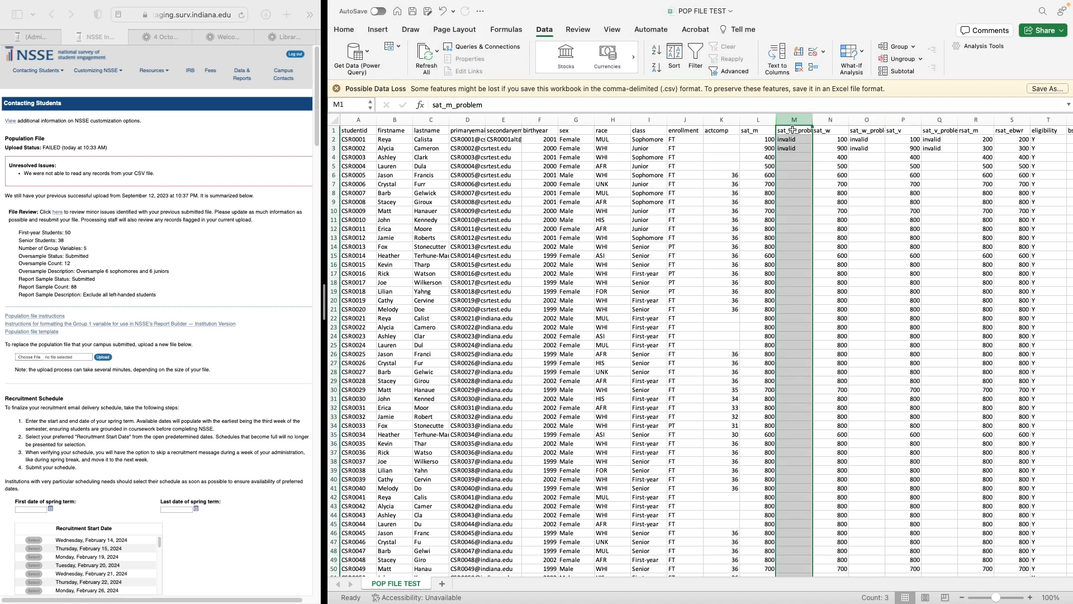
{"action": "left_click", "coordinate": [792, 129]}
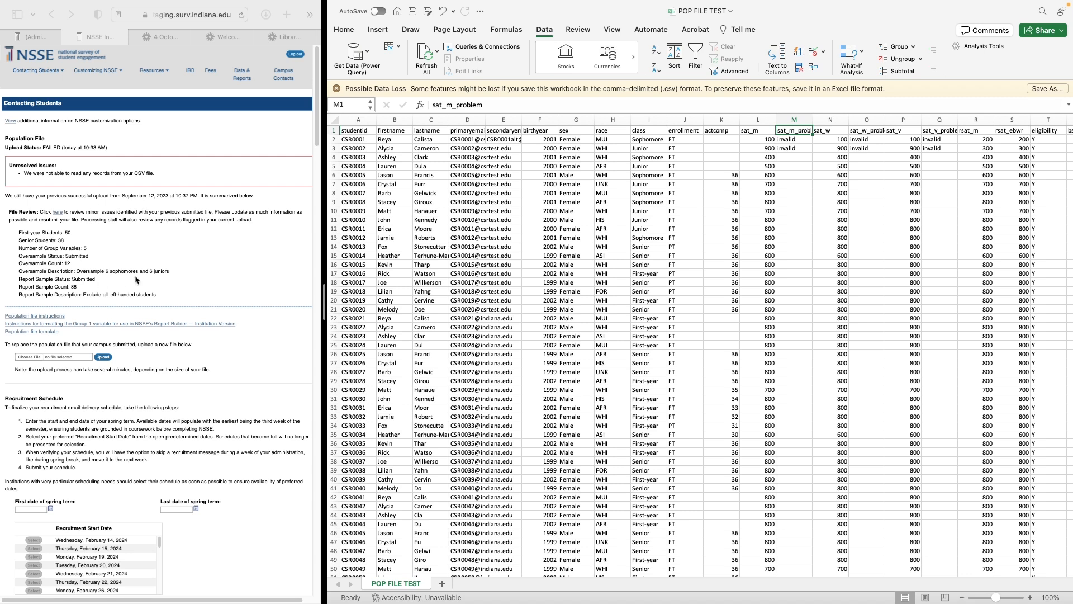
{"action": "double_click", "coordinate": [797, 130]}
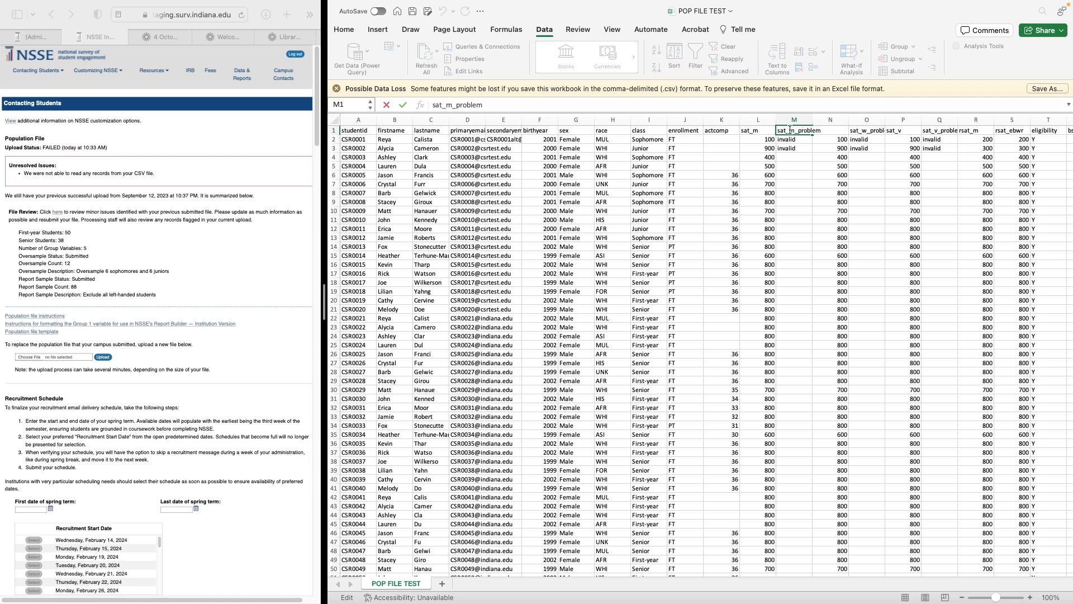
{"action": "left_click", "coordinate": [750, 130]}
{"action": "double_click", "coordinate": [796, 130]}
{"action": "left_click", "coordinate": [882, 132]}
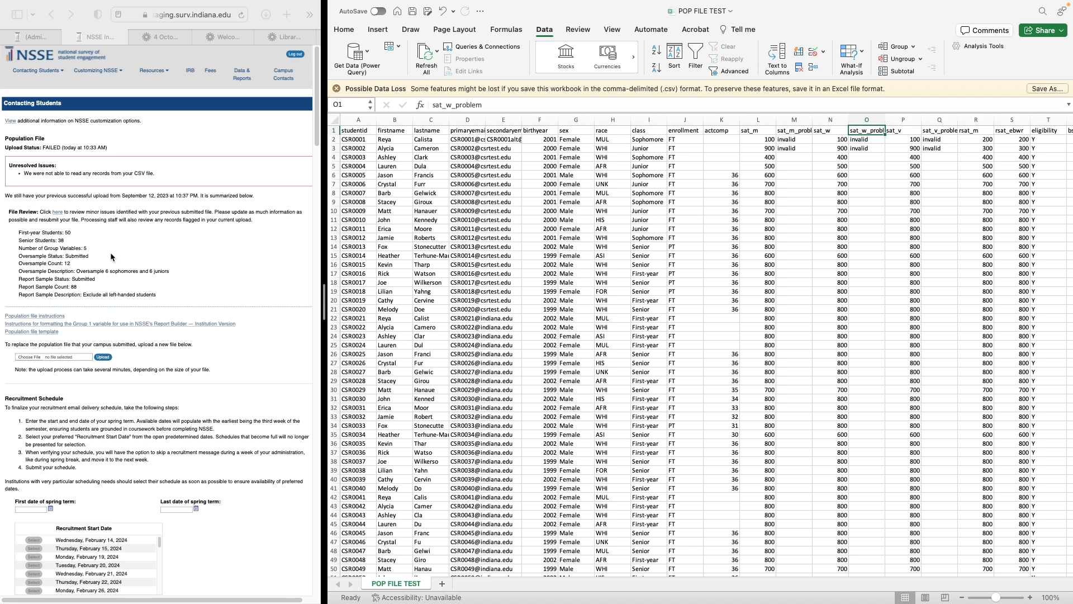
{"action": "left_click", "coordinate": [794, 129]}
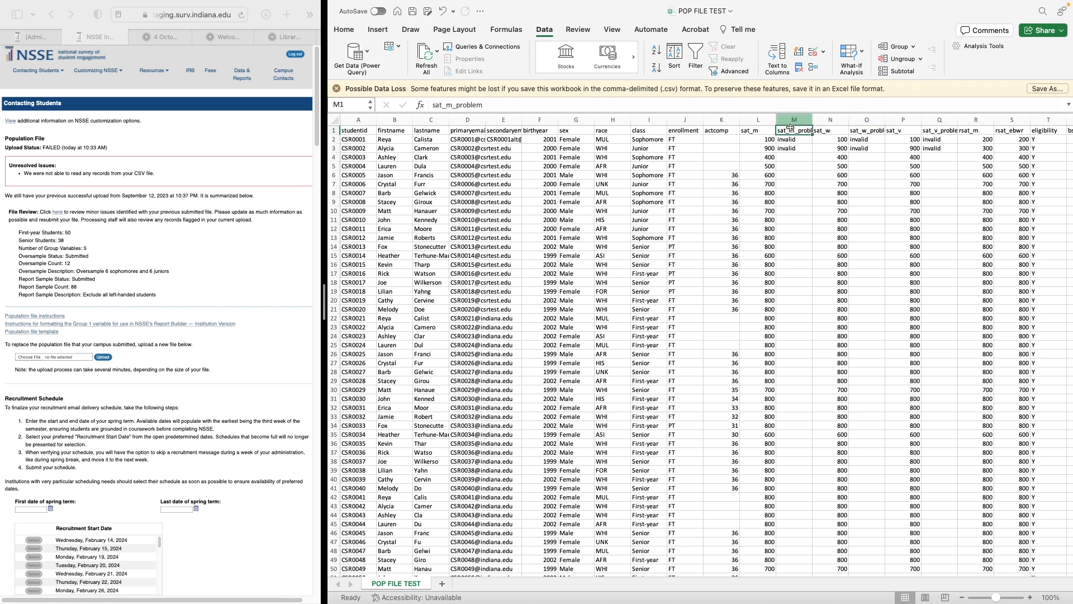
{"action": "left_click", "coordinate": [865, 130]}
{"action": "left_click", "coordinate": [950, 129]}
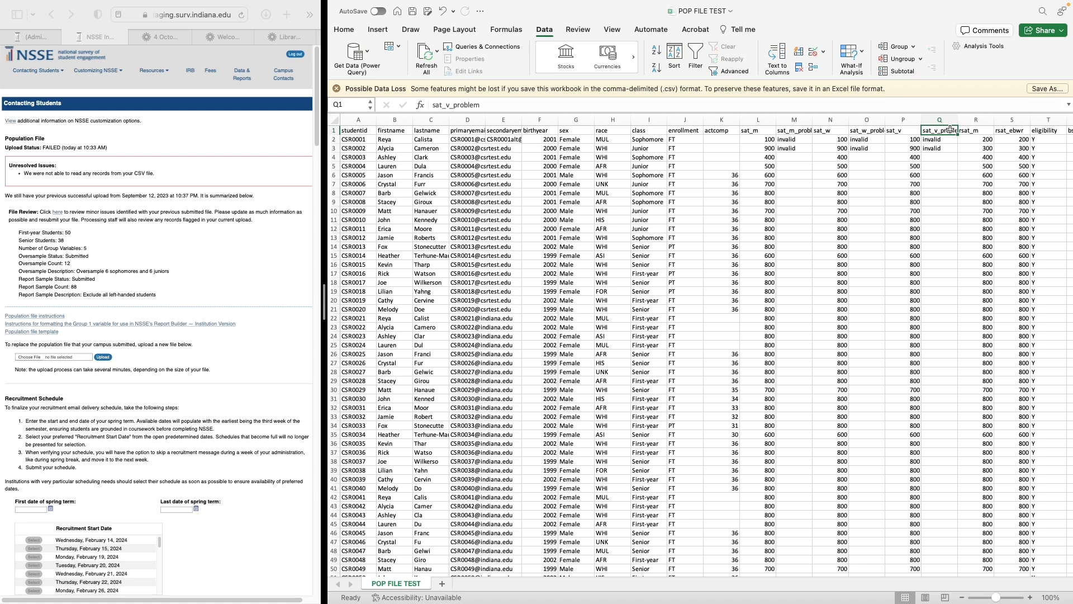
Step: Filter the sat_m_problem column to show only the invalid rows, keeping the filter window clear of the SAT columns
{"action": "left_click", "coordinate": [798, 133]}
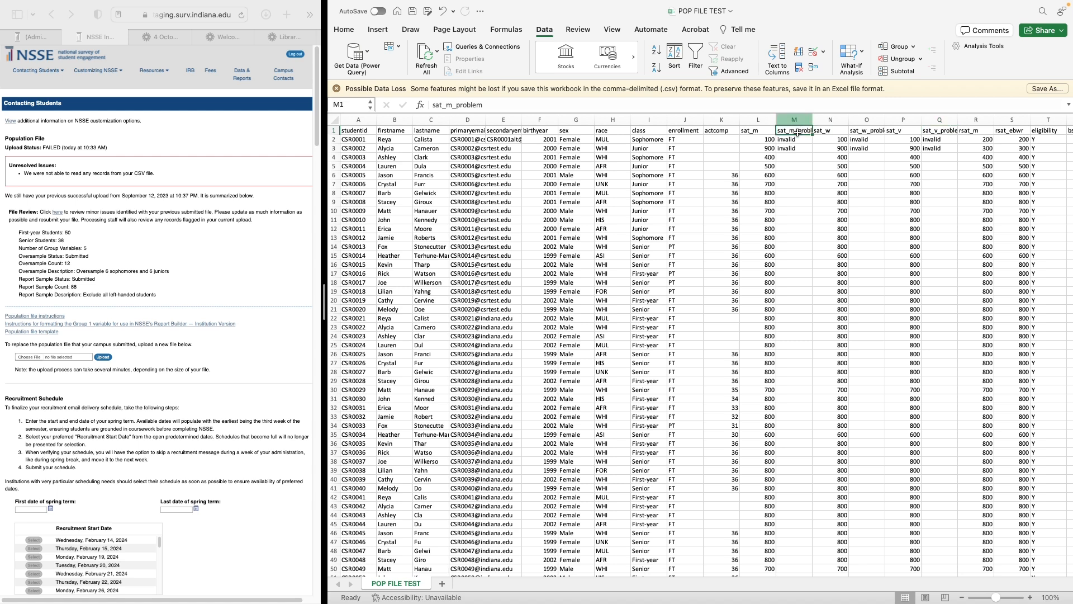
{"action": "left_click", "coordinate": [798, 119]}
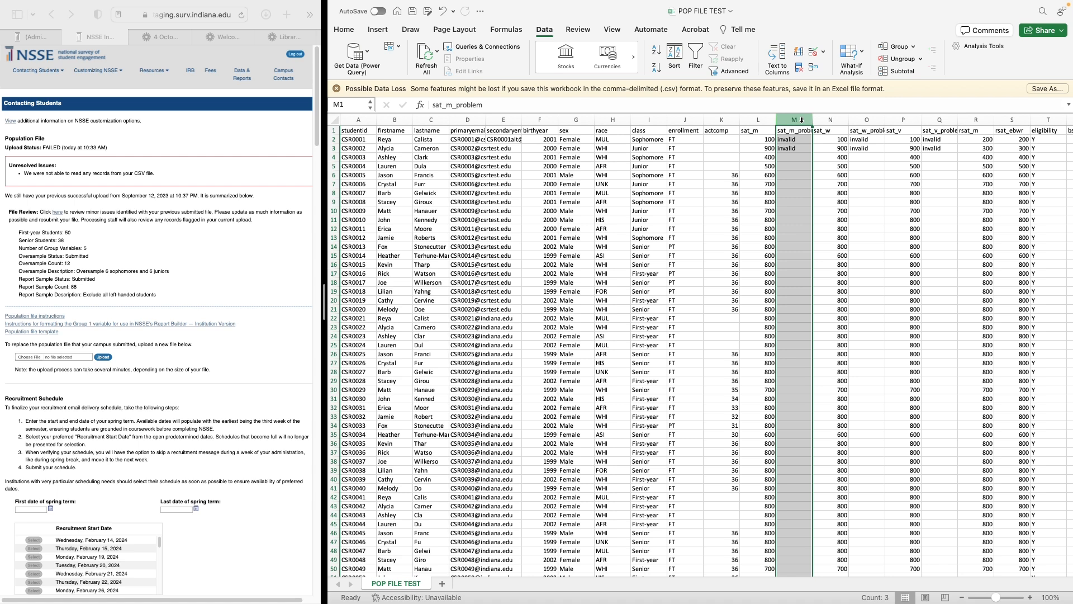
{"action": "left_click", "coordinate": [696, 57]}
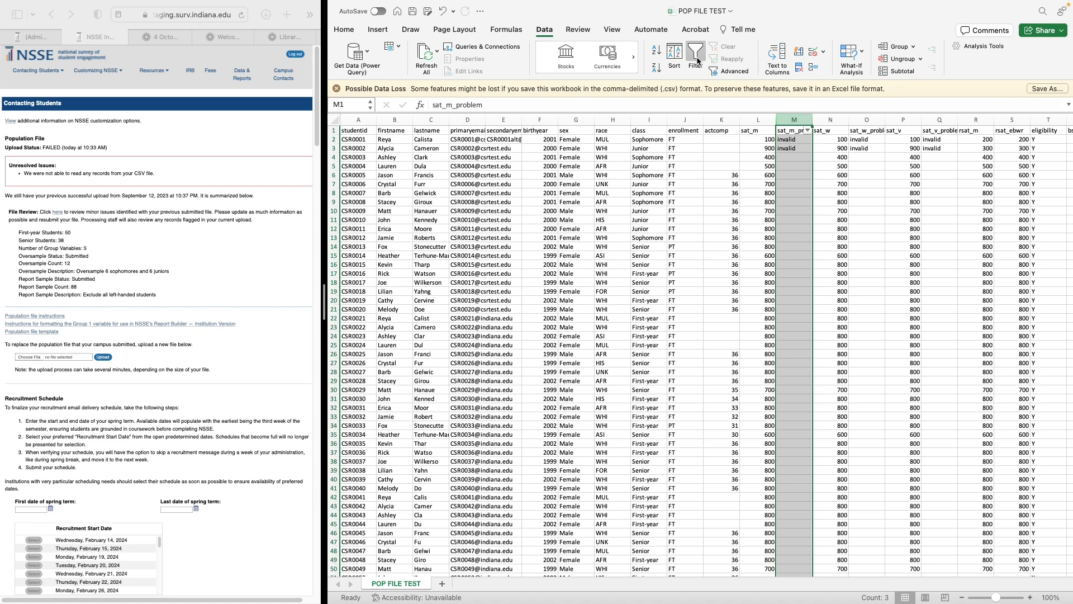
{"action": "left_click", "coordinate": [807, 131]}
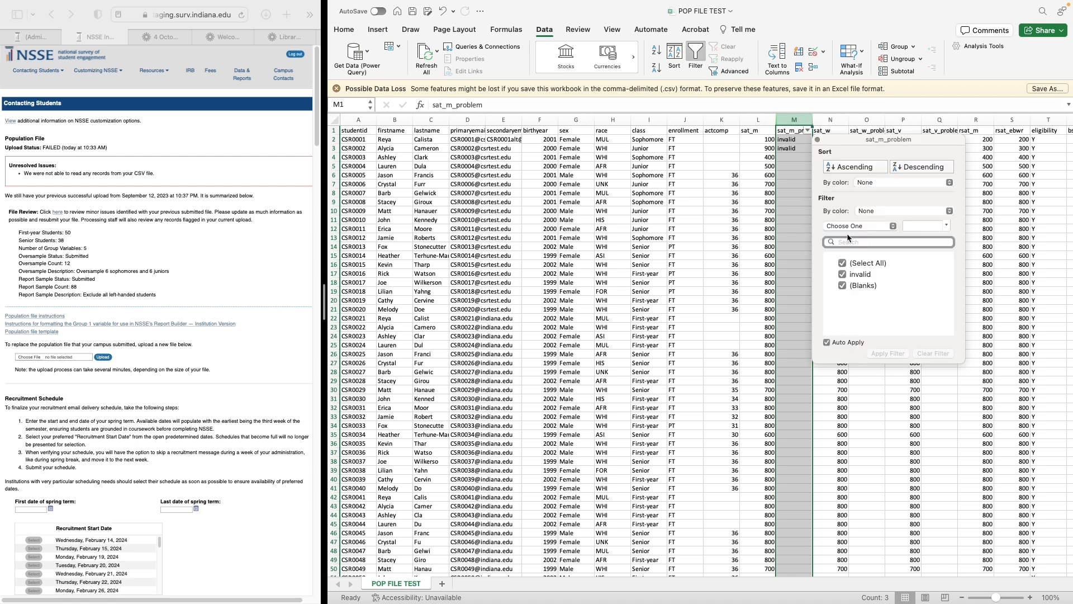
{"action": "left_click", "coordinate": [844, 263]}
{"action": "left_click", "coordinate": [843, 275]}
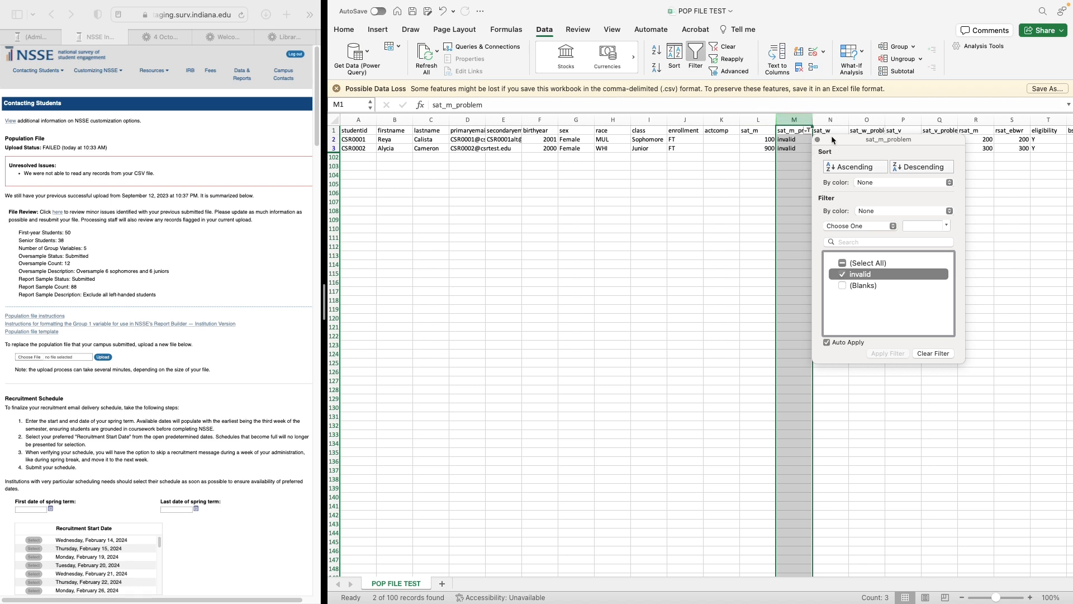
{"action": "left_click_drag", "start_coordinate": [829, 139], "coordinate": [613, 105]}
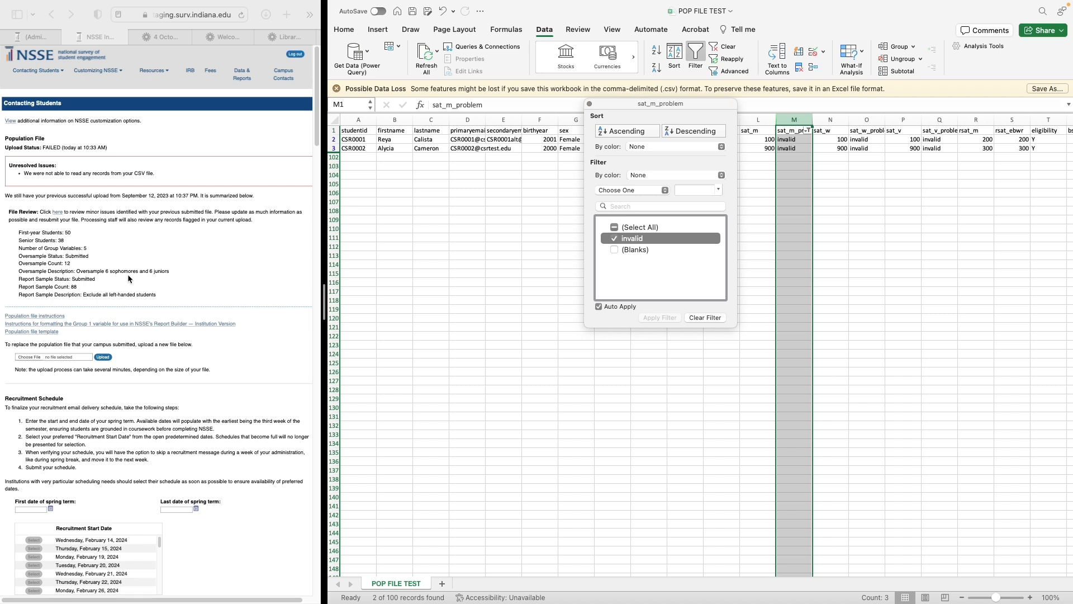
{"action": "left_click_drag", "start_coordinate": [643, 108], "coordinate": [555, 80]}
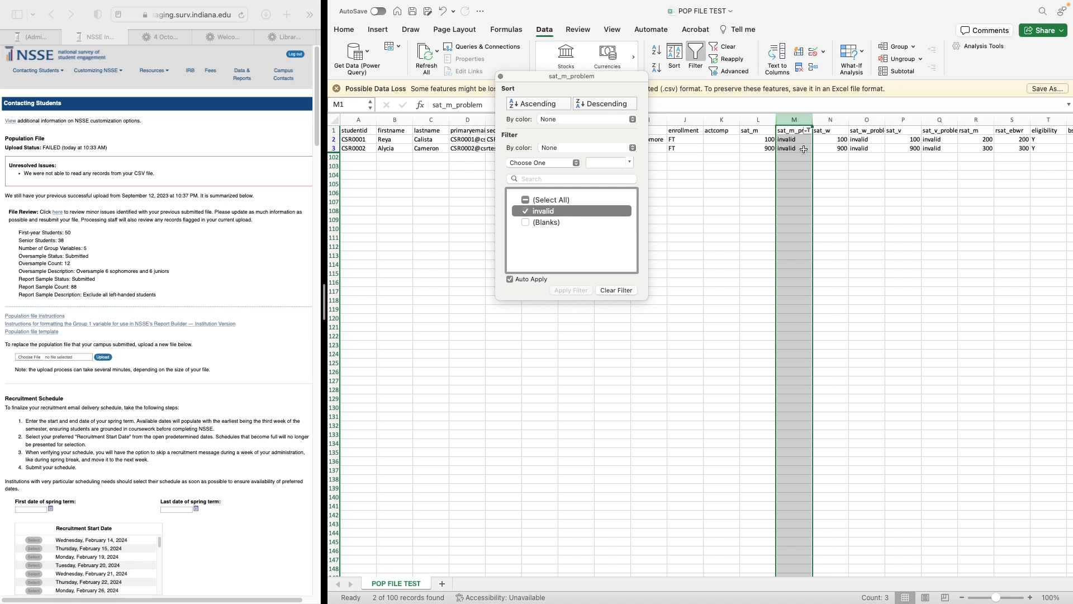
Step: Inspect the sat_m scores and their sat_m_problem flags in the filtered rows
{"action": "left_click", "coordinate": [761, 141]}
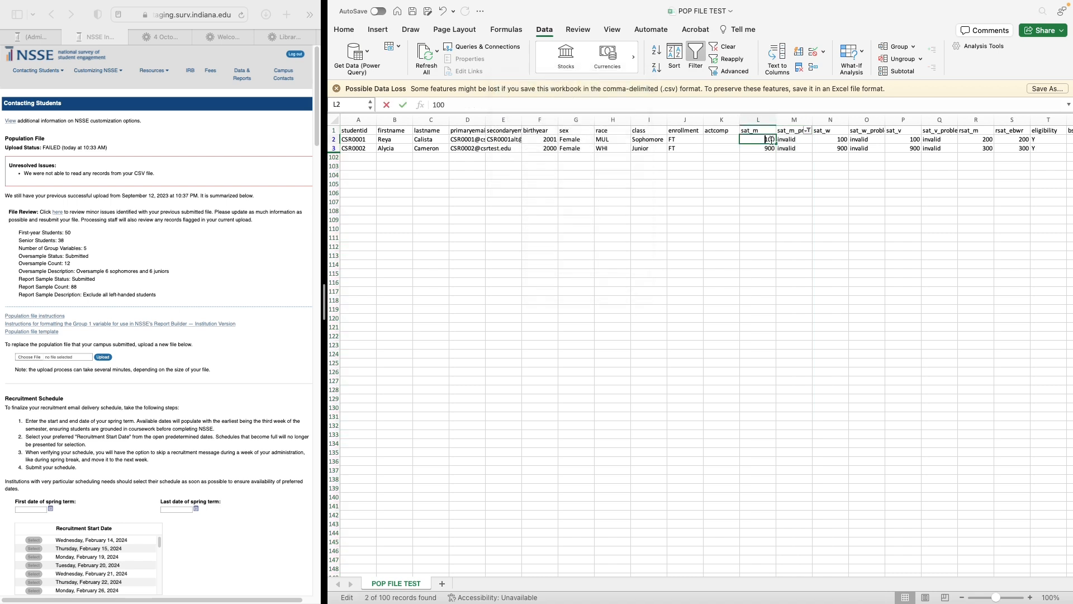
{"action": "double_click", "coordinate": [760, 140]}
{"action": "double_click", "coordinate": [769, 139]}
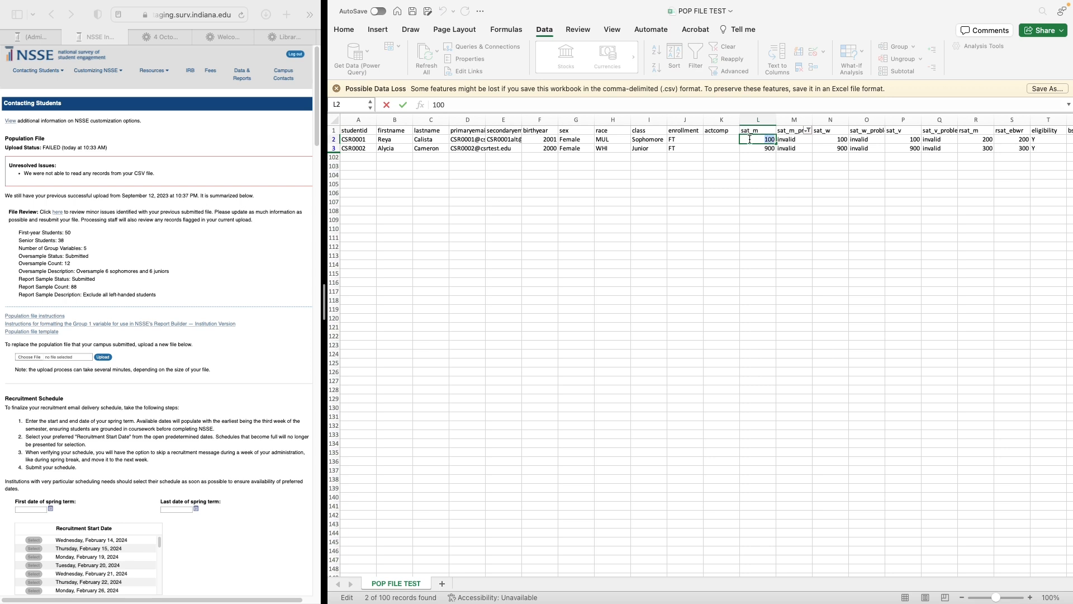
{"action": "scroll", "coordinate": [751, 146], "scroll_direction": "down", "scroll_amount": 1}
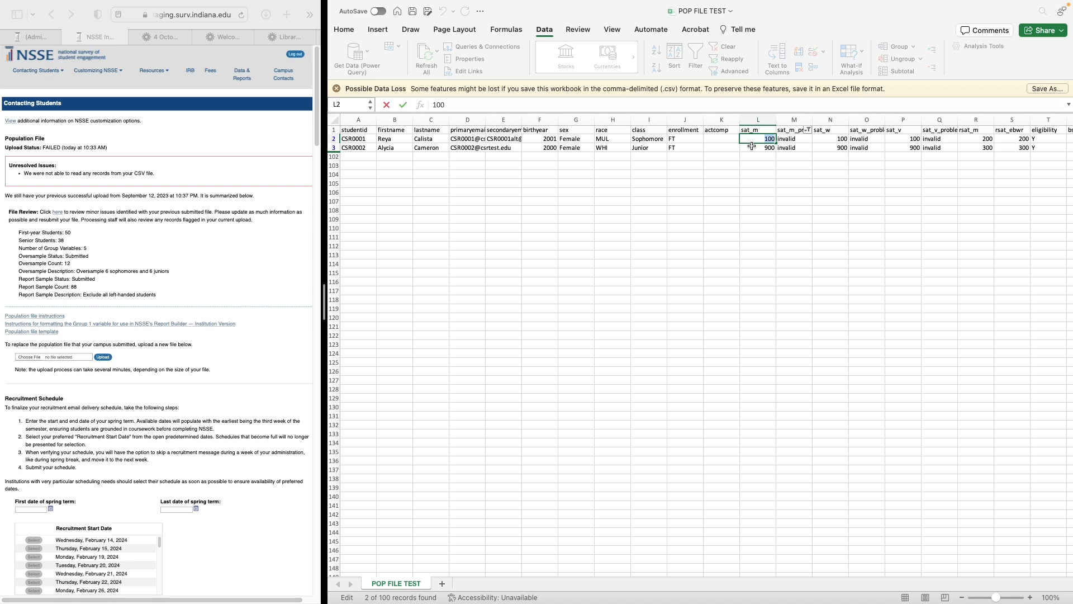
{"action": "left_click", "coordinate": [766, 148]}
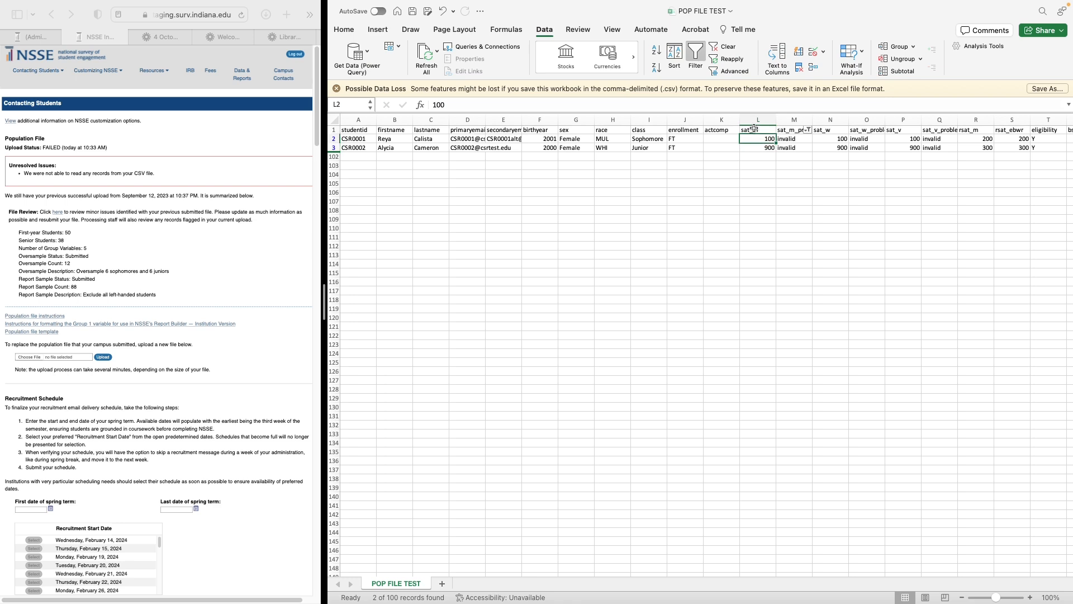
{"action": "scroll", "coordinate": [760, 141], "scroll_direction": "up", "scroll_amount": 1}
{"action": "left_click", "coordinate": [758, 141]}
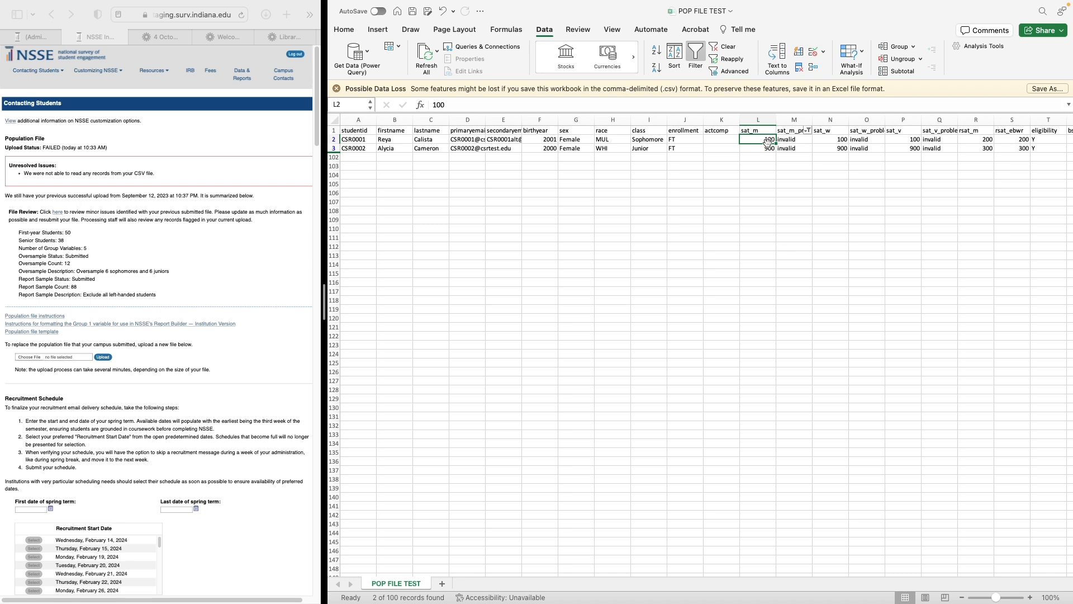
{"action": "left_click", "coordinate": [794, 139]}
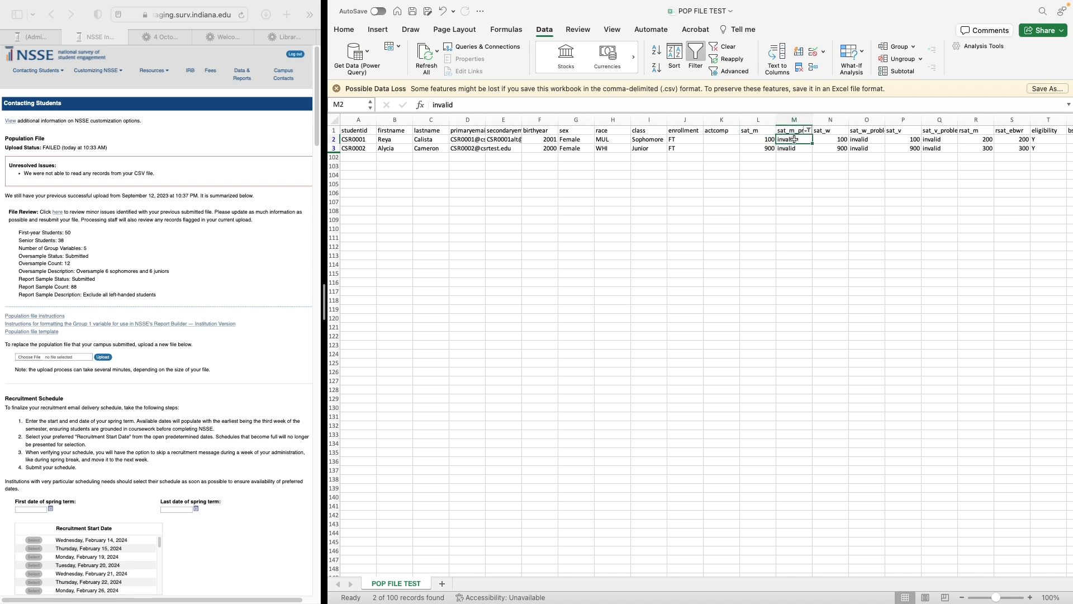